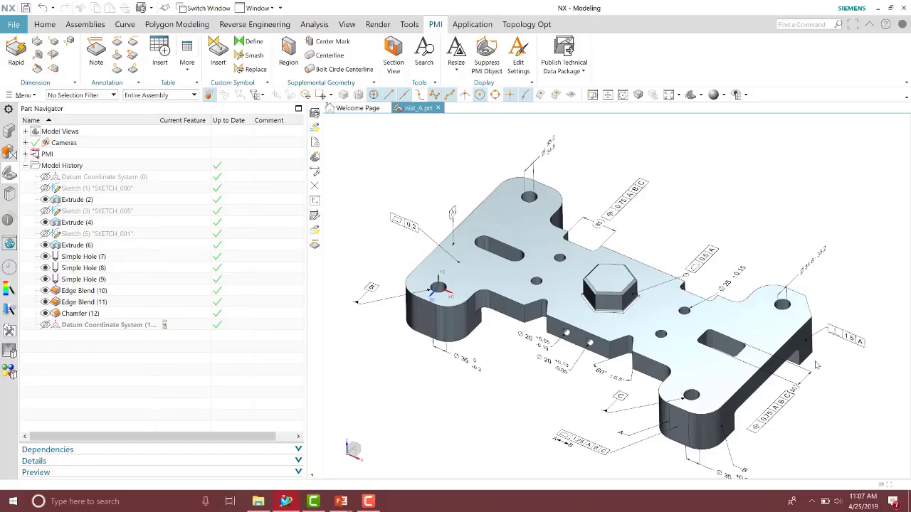
Clear the Extrude (2) selection and expand the part's Model Views list.
left_click(534, 174)
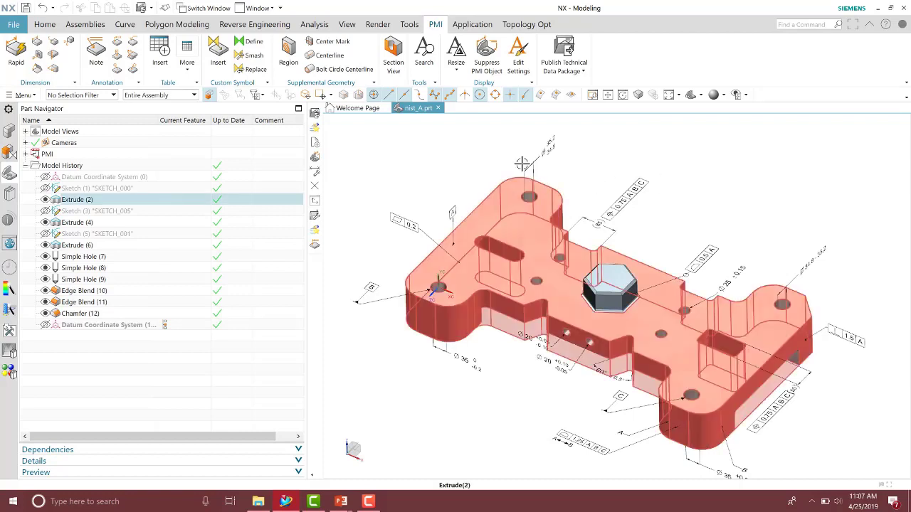
left_click(401, 158)
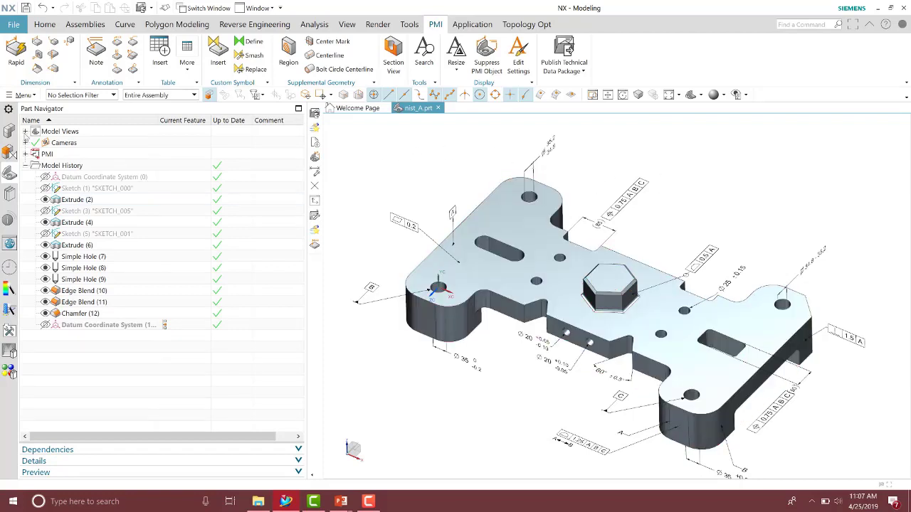
left_click(25, 132)
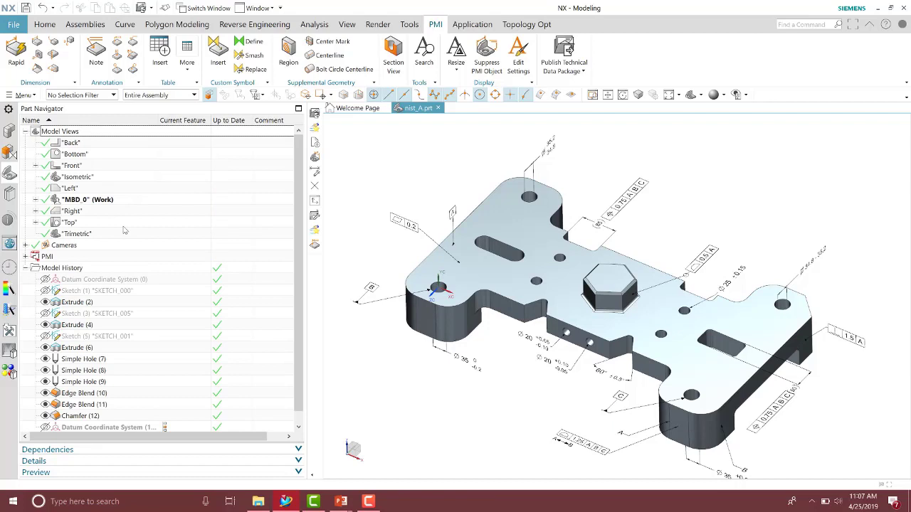
Preview the Front, Right and Top model views, finishing on MBD_0.
double_click(75, 166)
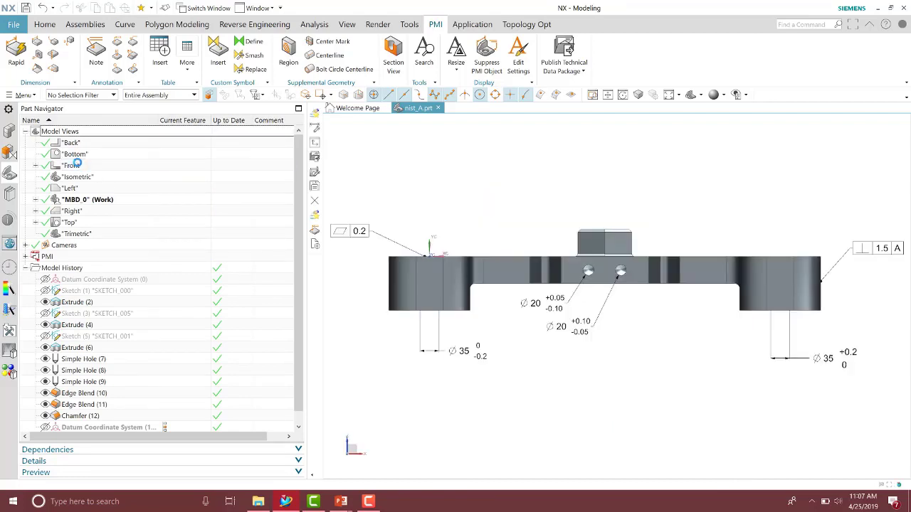
double_click(84, 204)
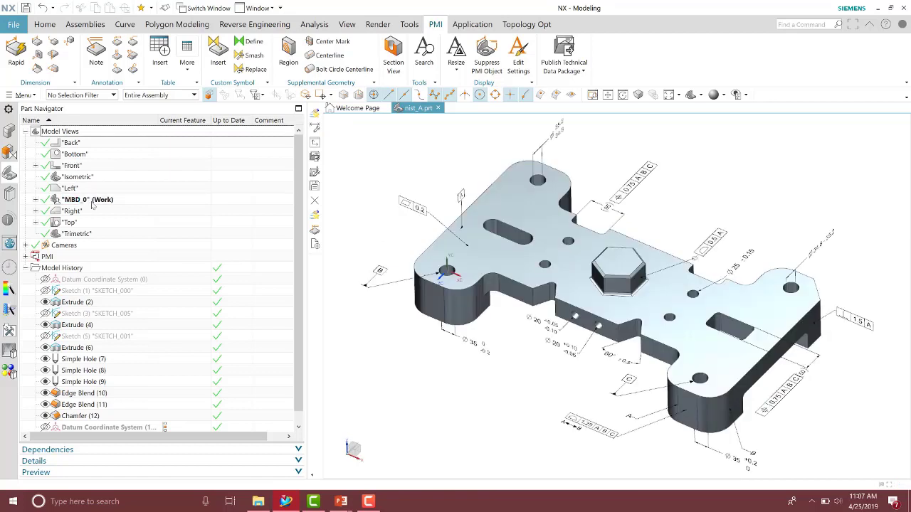
double_click(74, 211)
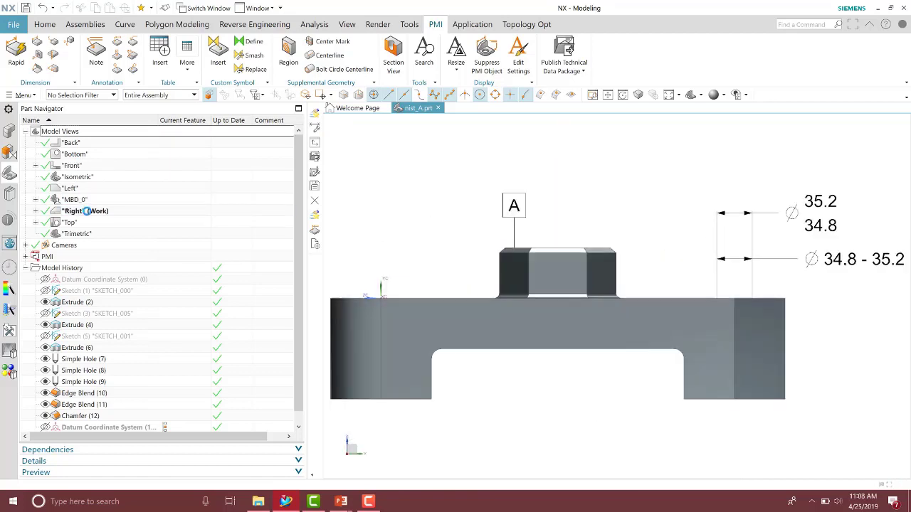
double_click(79, 223)
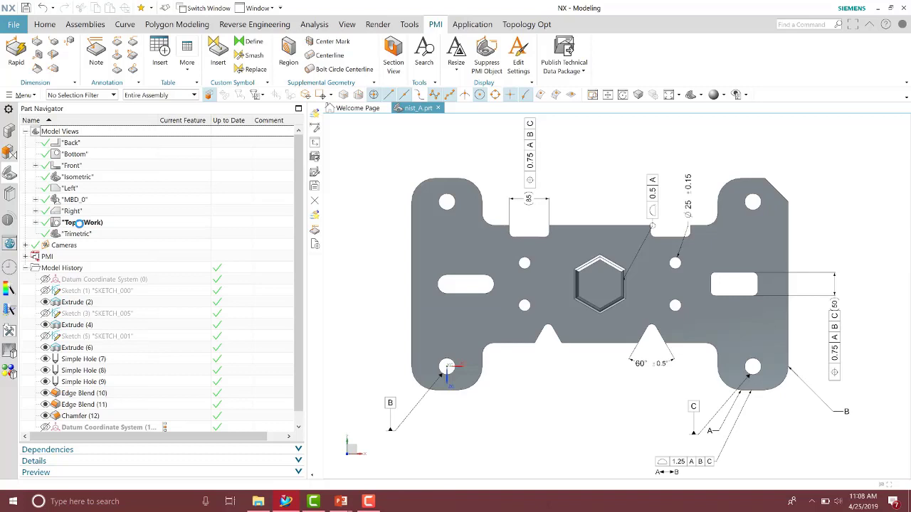
double_click(74, 211)
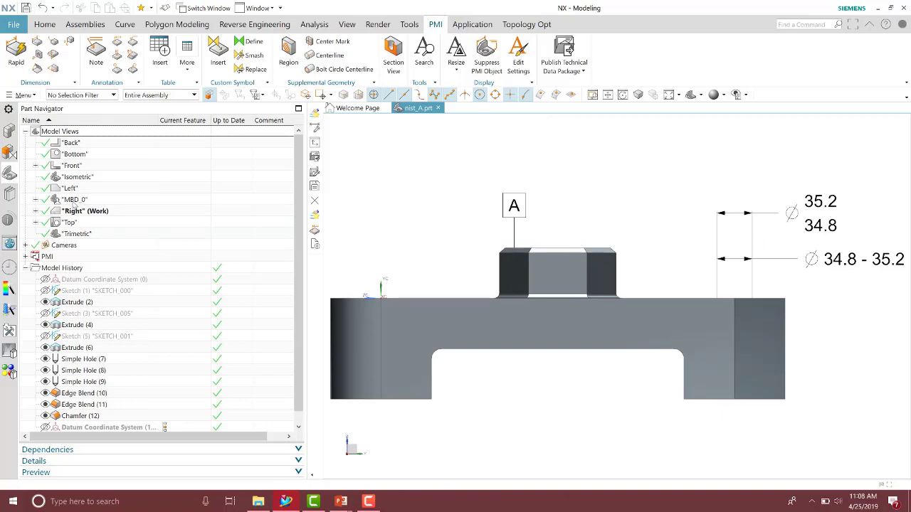
double_click(74, 200)
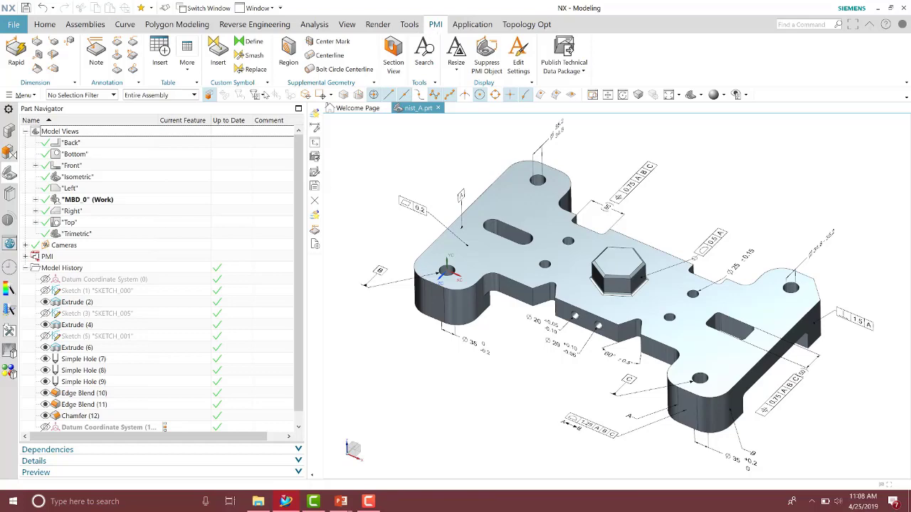
Launch Publish Technical Data Package from the ribbon.
left_click(13, 25)
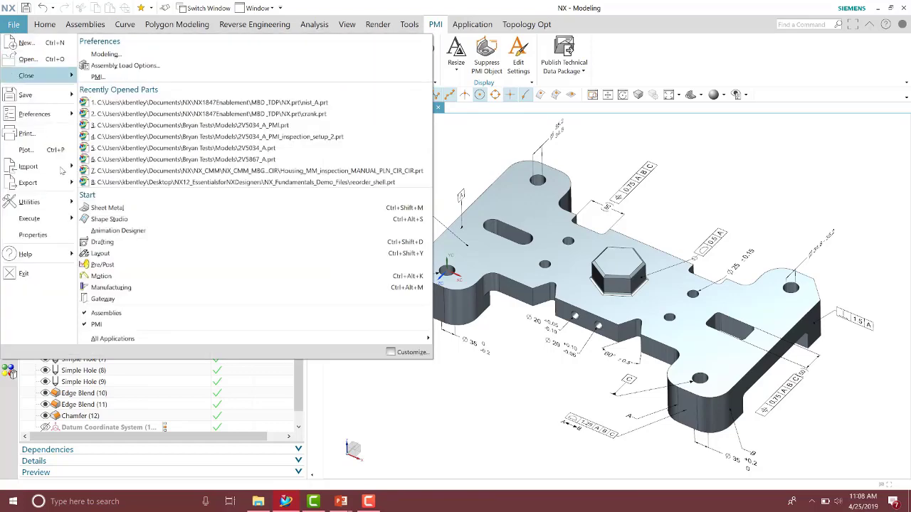
left_click(466, 399)
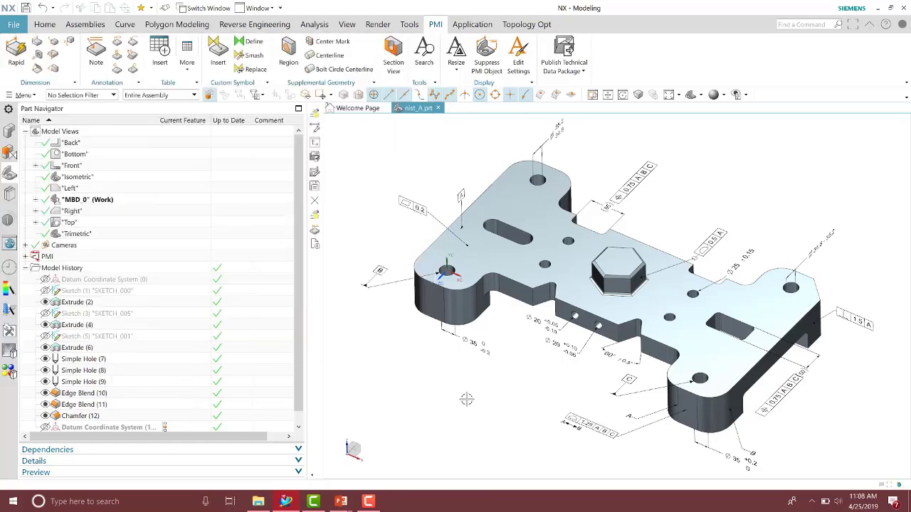
left_click(567, 67)
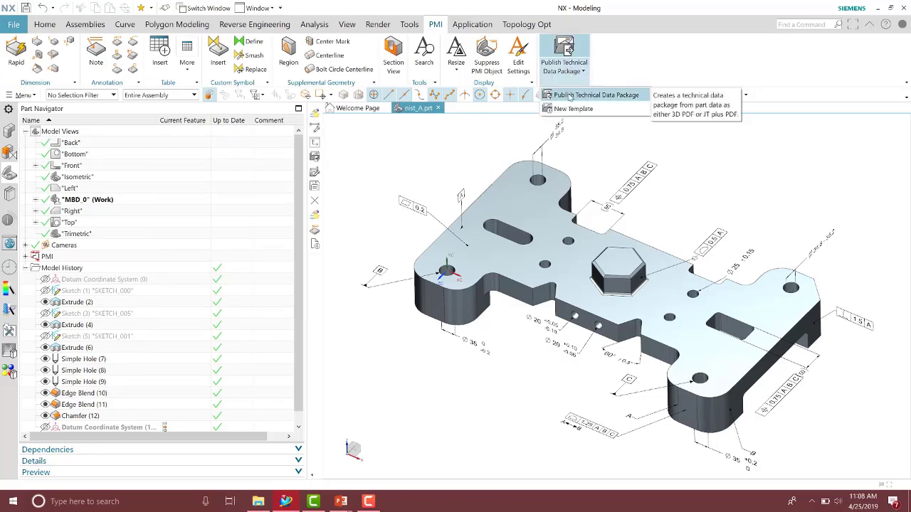
left_click(569, 96)
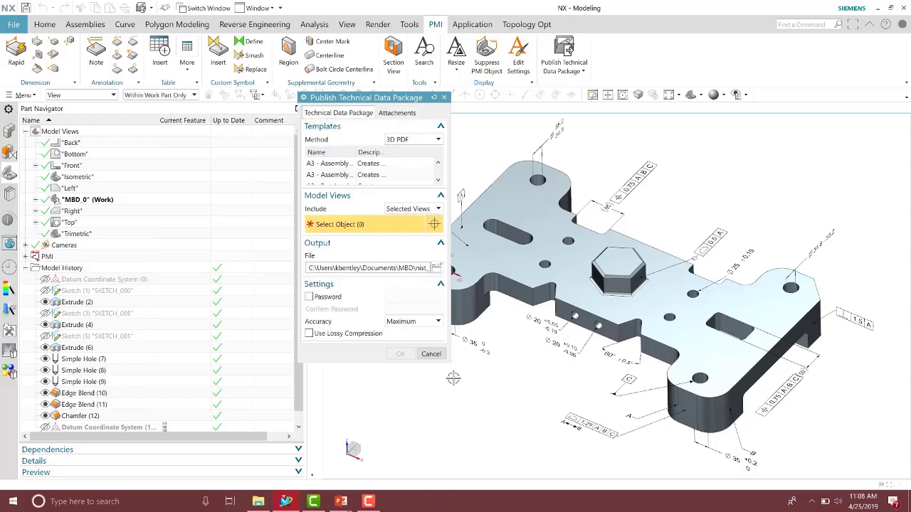
Reset the publish settings to defaults and enlarge the dialog so template names read fully.
left_click_drag(449, 363, 560, 420)
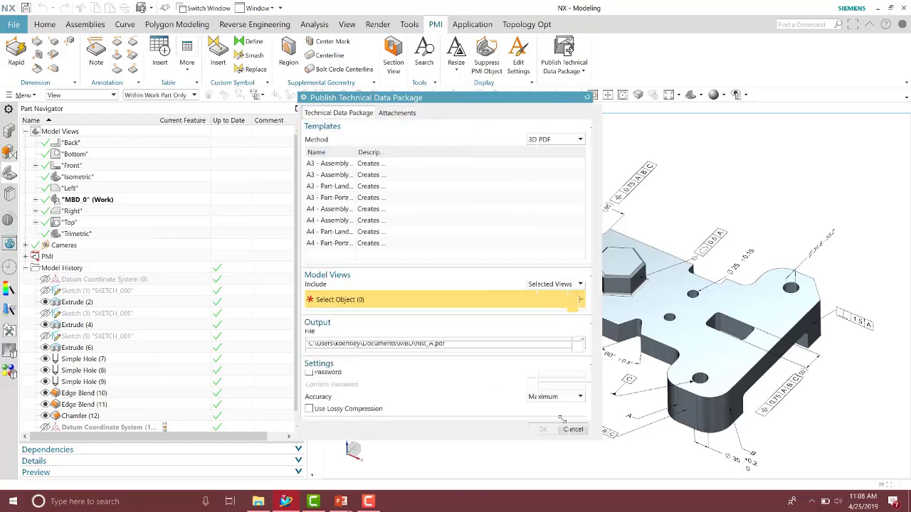
left_click(335, 363)
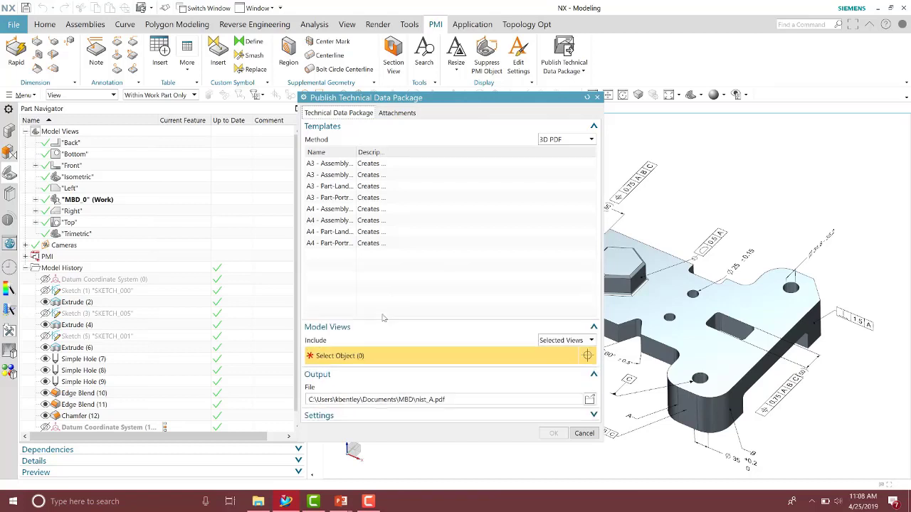
left_click(586, 97)
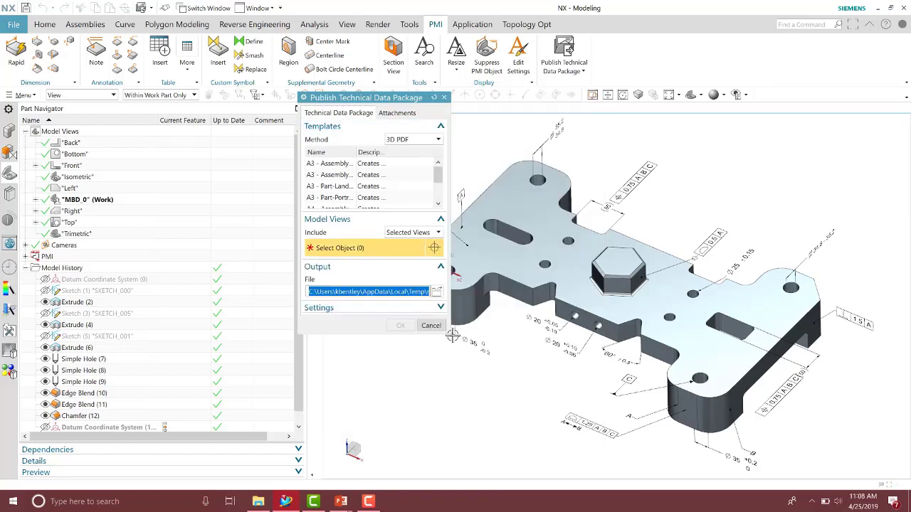
left_click_drag(452, 335, 605, 428)
left_click_drag(430, 100, 258, 95)
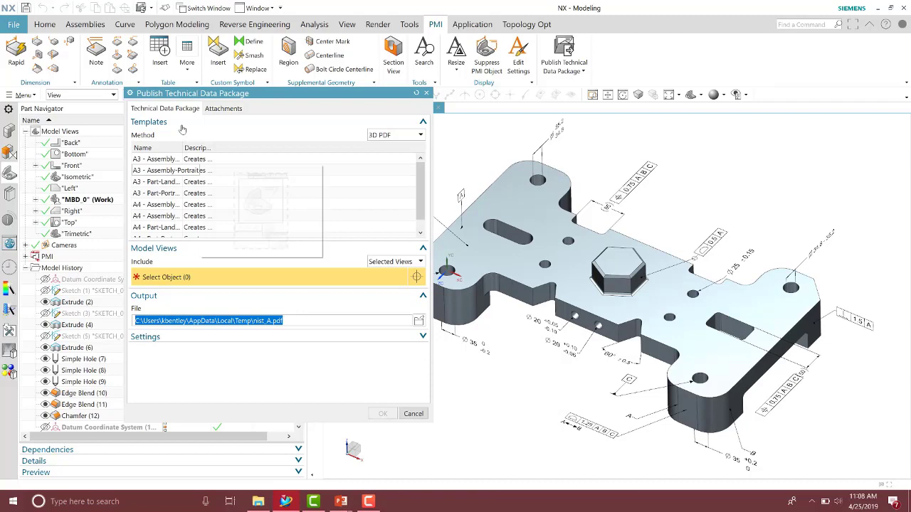
left_click_drag(184, 148, 211, 148)
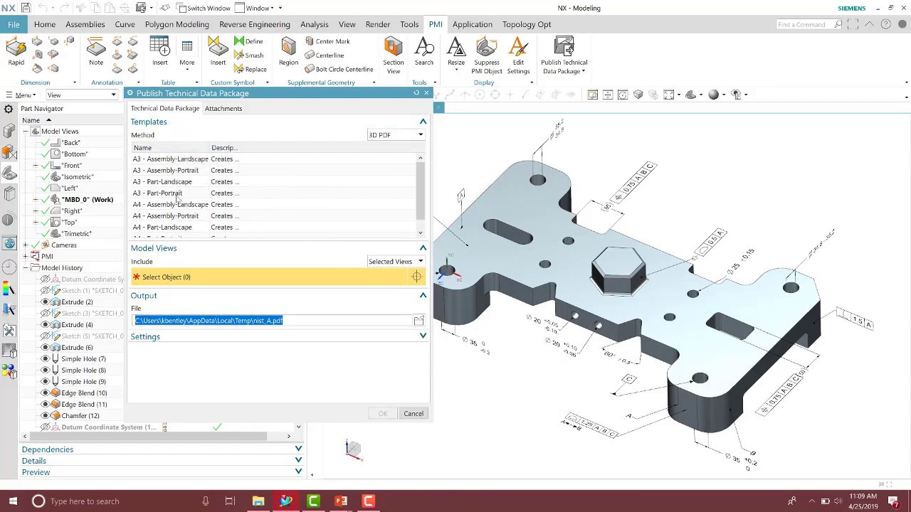
Select the A3 - Part-Landscape template and show the Include view options.
mouse_move(179, 198)
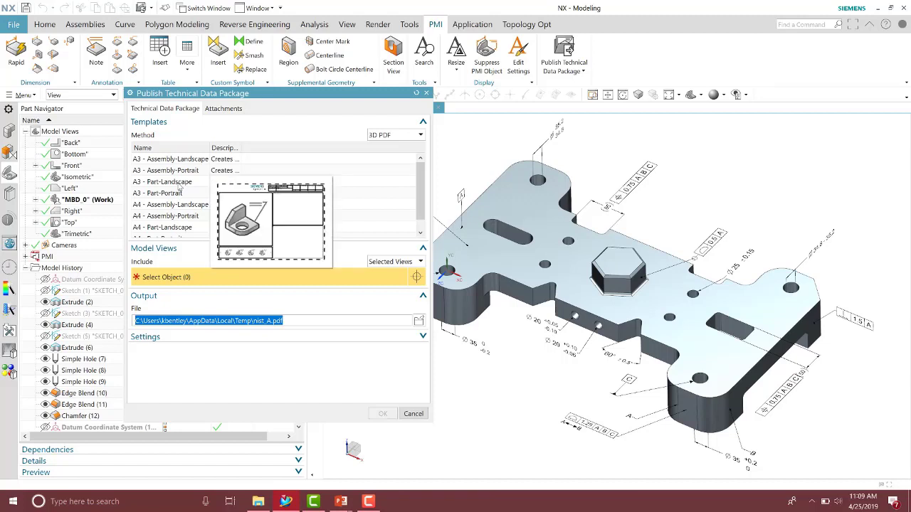
left_click(180, 185)
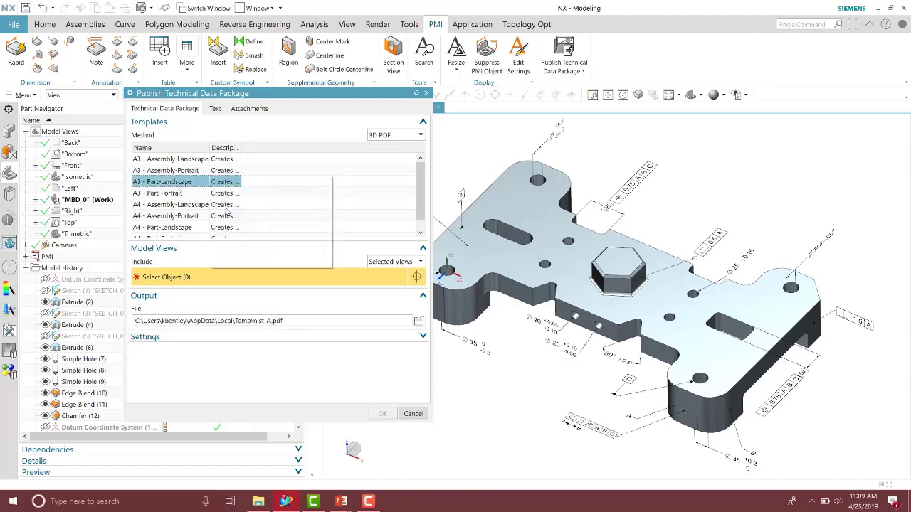
left_click_drag(301, 100, 381, 95)
left_click(468, 257)
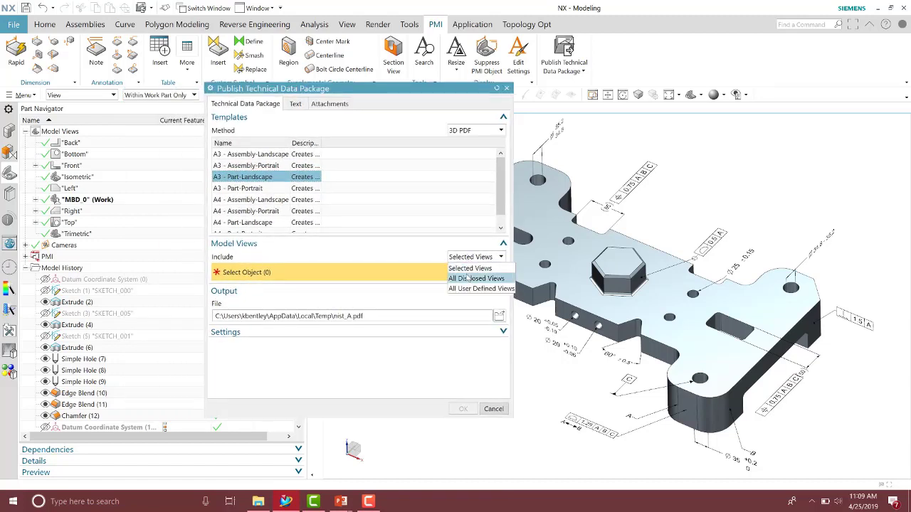
Include the nine views Back through Trimetric, output to MBD\nist_A.pdf, and expand Settings.
left_click(80, 235)
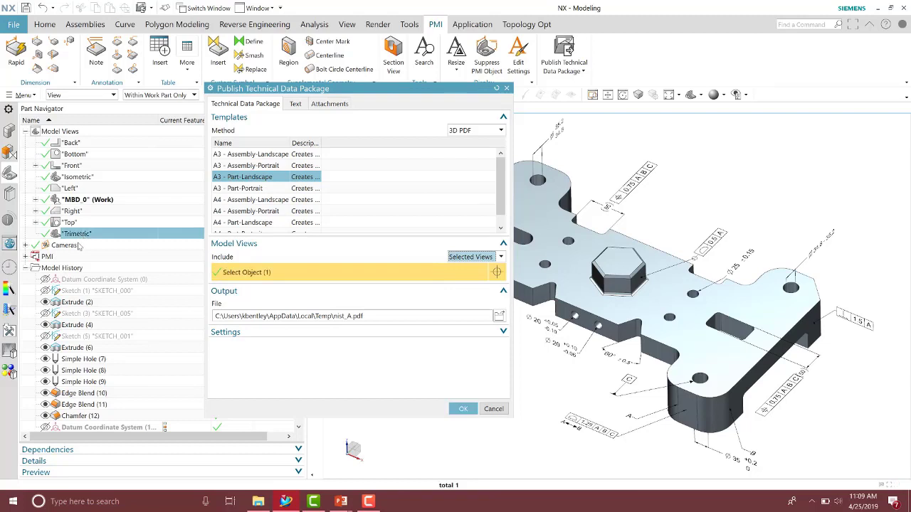
left_click(76, 143, "shift")
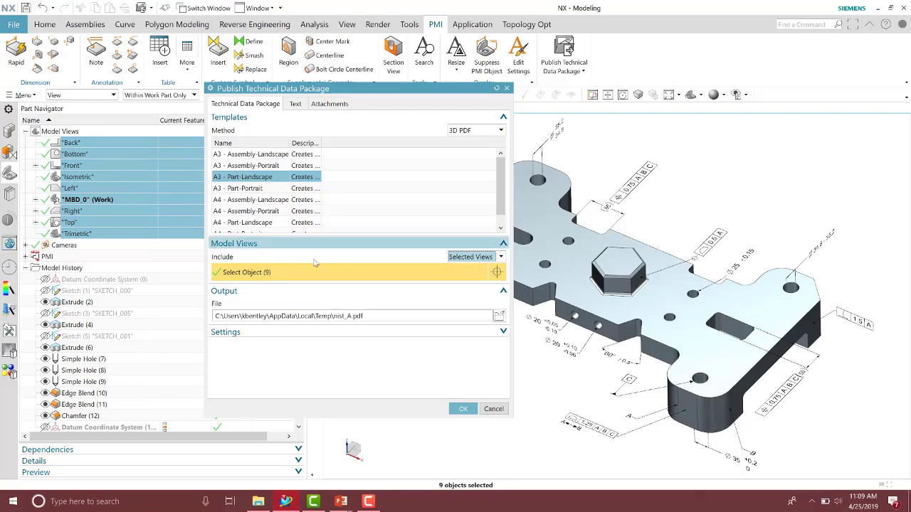
left_click(499, 319)
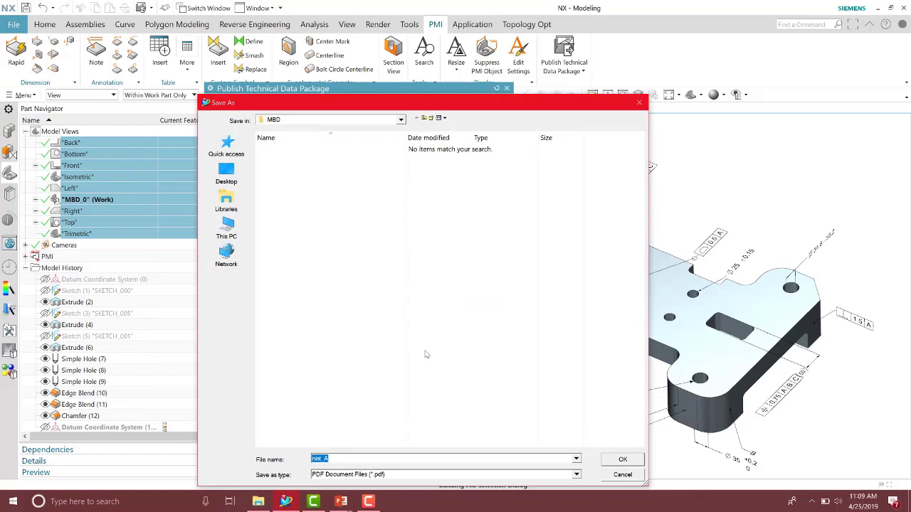
left_click(623, 460)
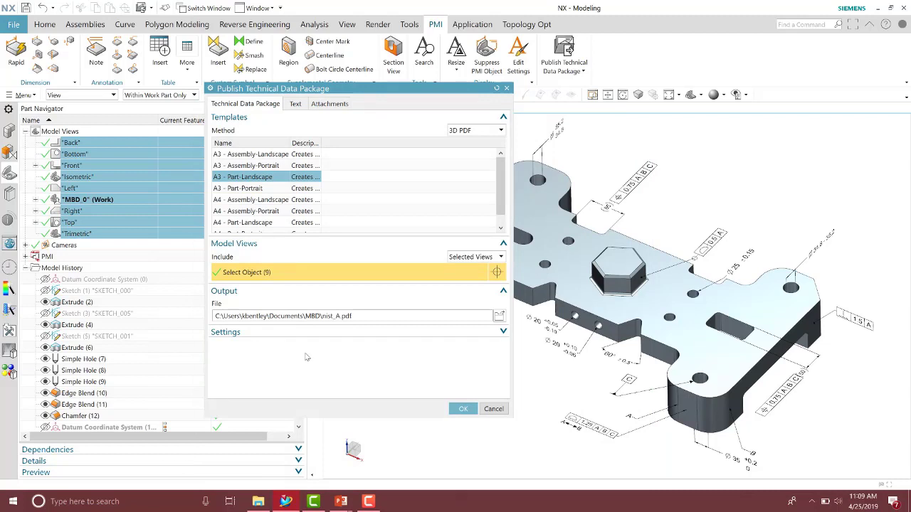
left_click(308, 332)
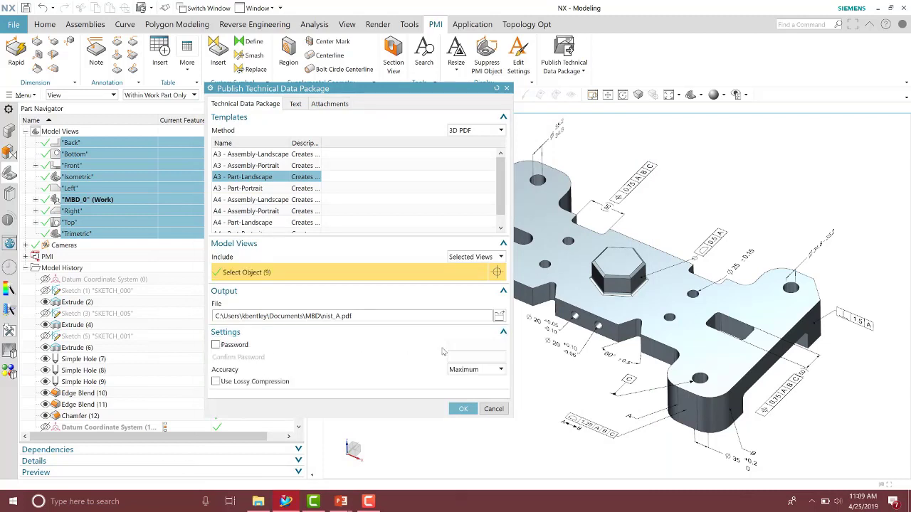
left_click(296, 104)
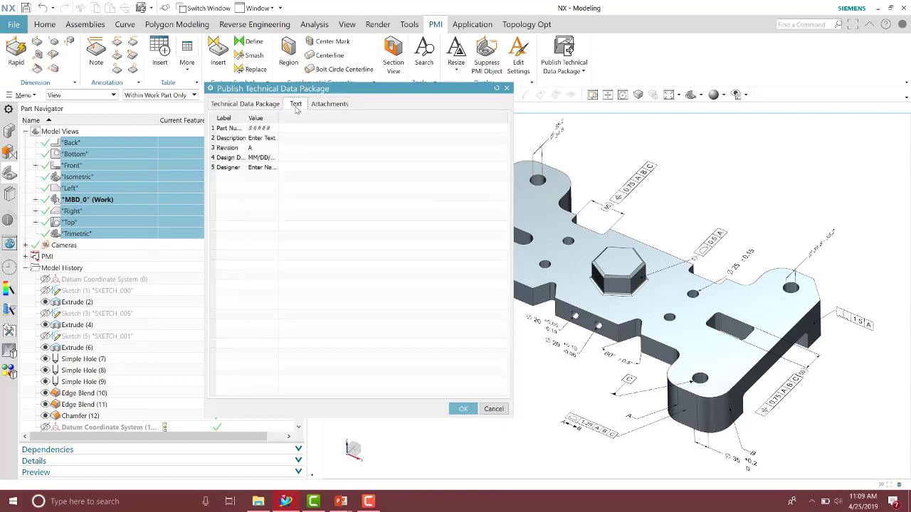
double_click(246, 118)
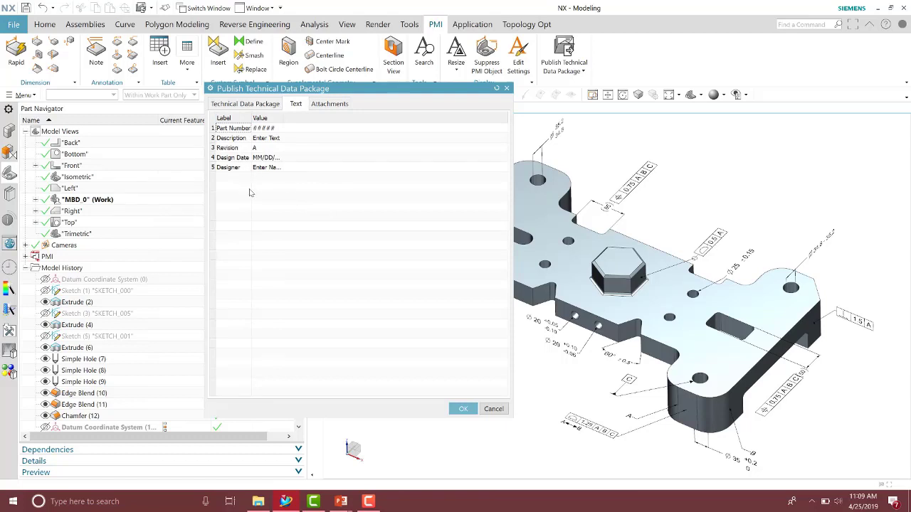
double_click(281, 118)
left_click(327, 105)
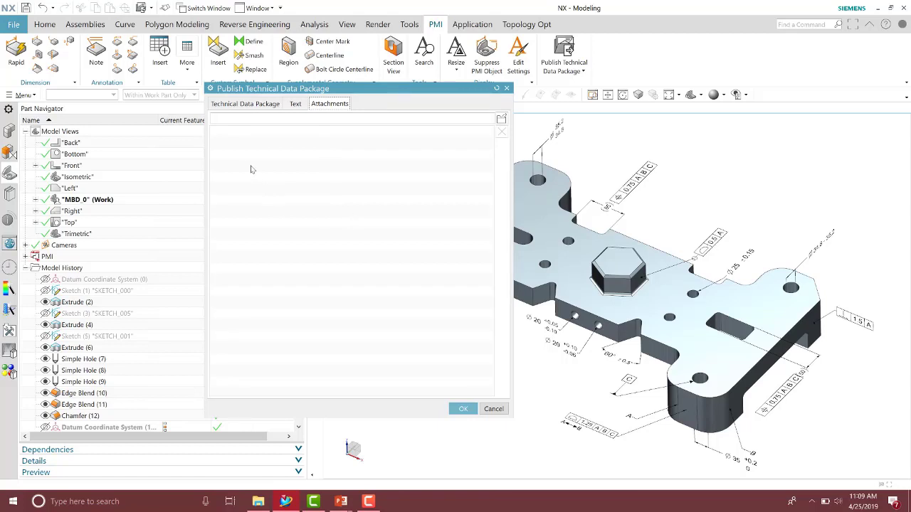
left_click(252, 104)
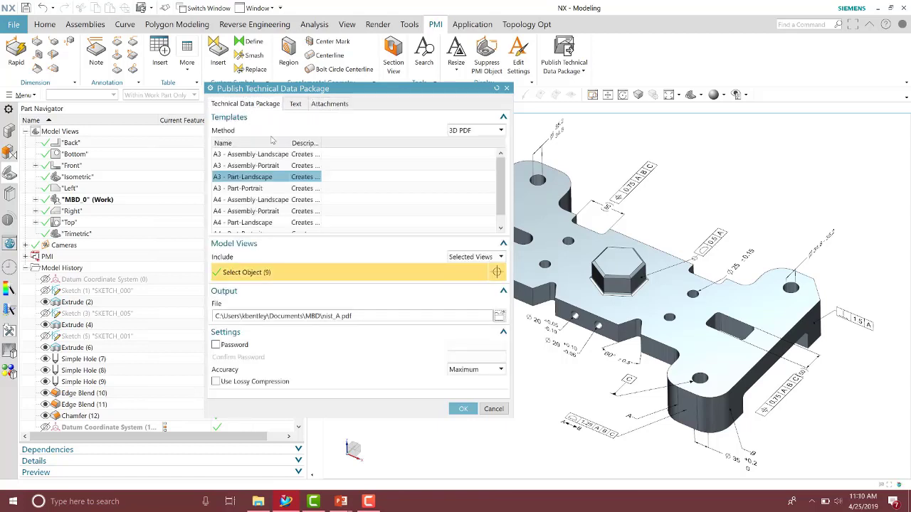
Publish the 3D PDF and select nist_A.pdf in the Documents\MBD folder.
left_click(463, 409)
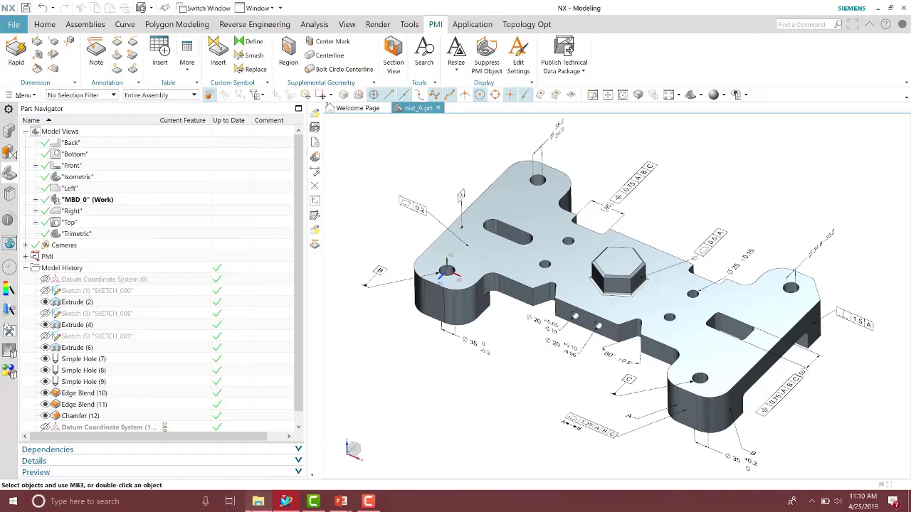
left_click(257, 501)
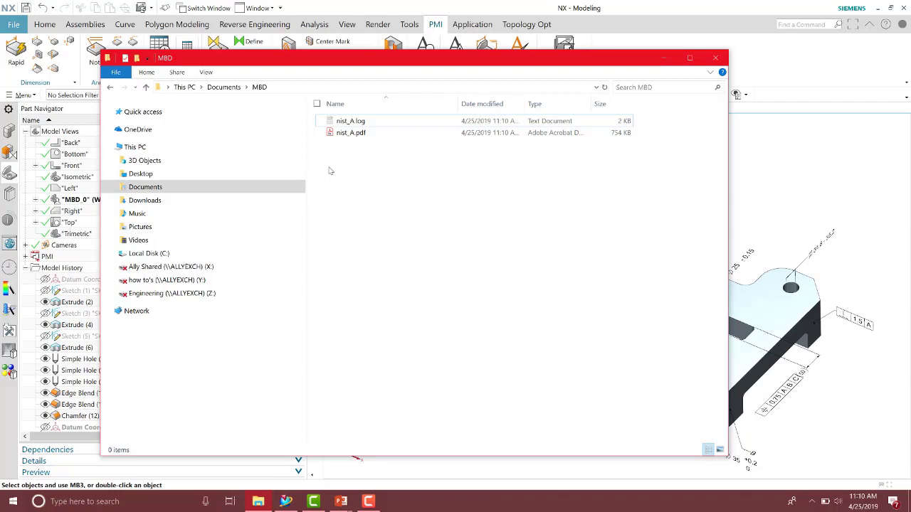
left_click(349, 134)
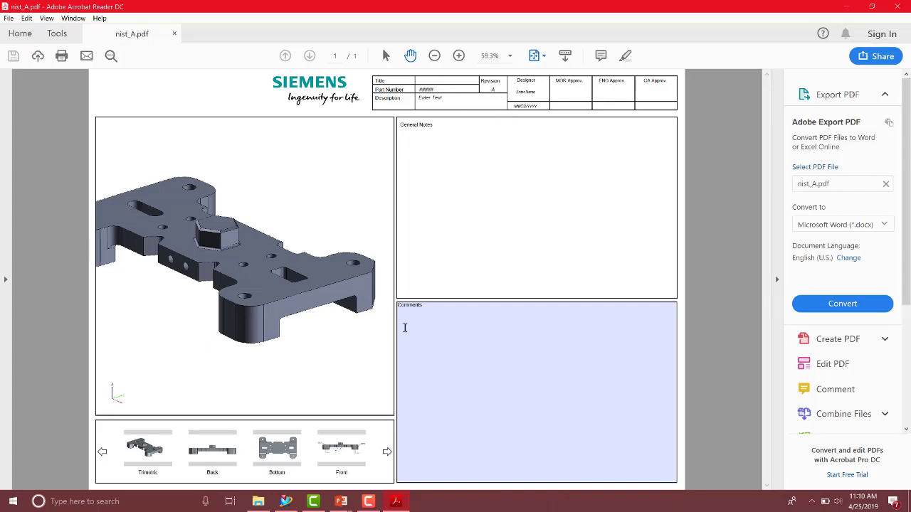
Browse the model-view thumbnails forward and back in Acrobat Reader.
left_click(421, 313)
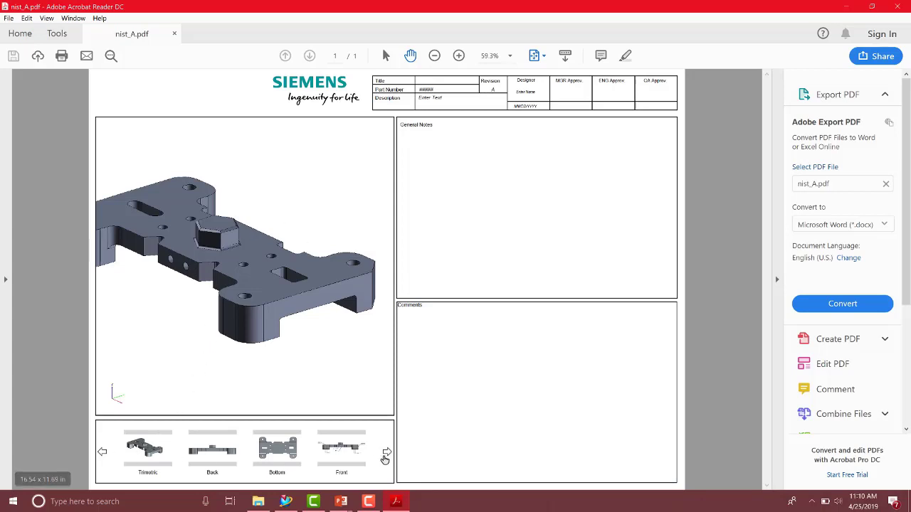
left_click(385, 456)
left_click(385, 456)
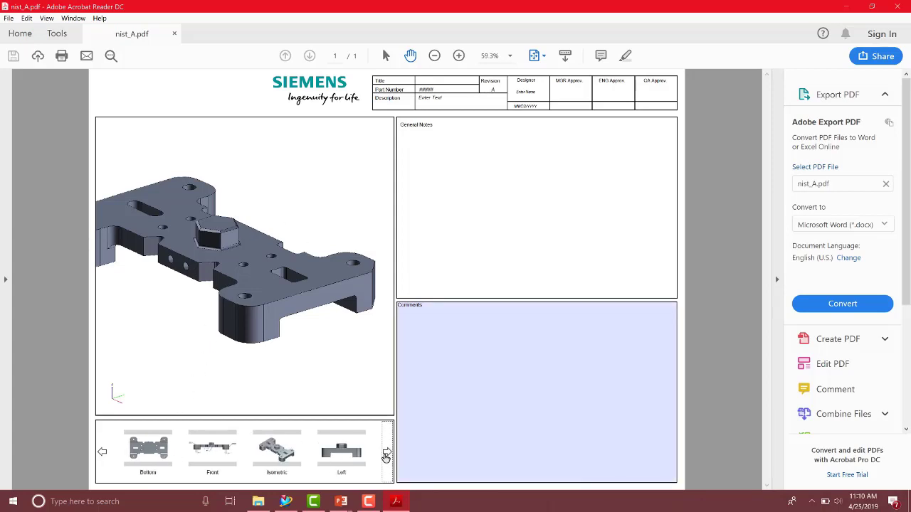
left_click(103, 453)
left_click(102, 453)
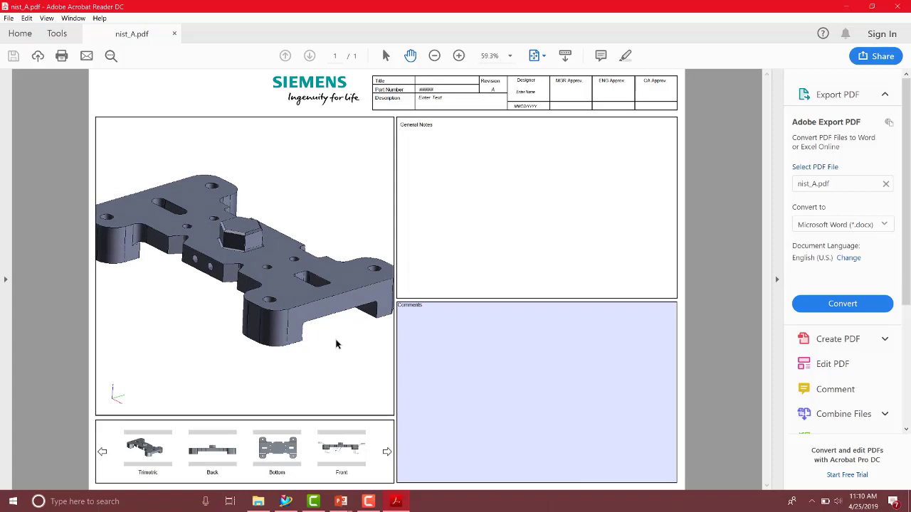
Advance the thumbnail carousel to MBD_0 and display the annotated MBD_0 view.
left_click(387, 453)
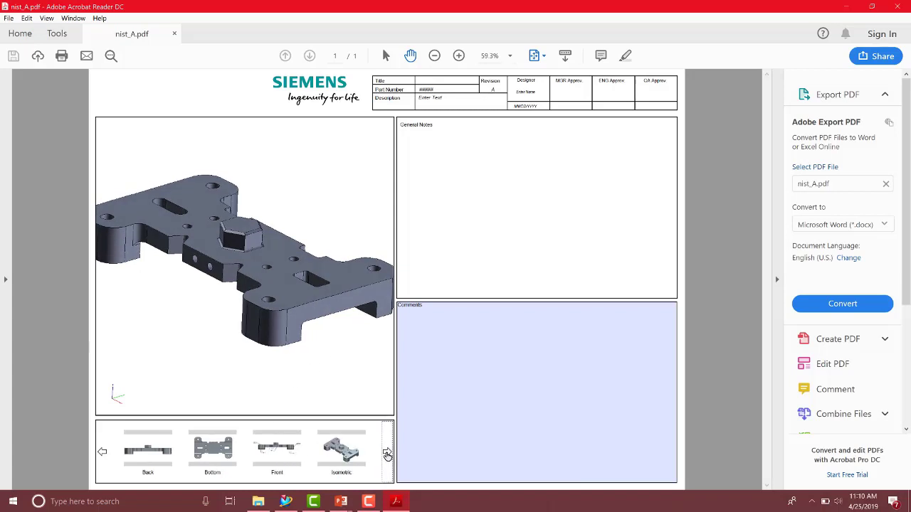
left_click(387, 453)
left_click(387, 454)
left_click(347, 463)
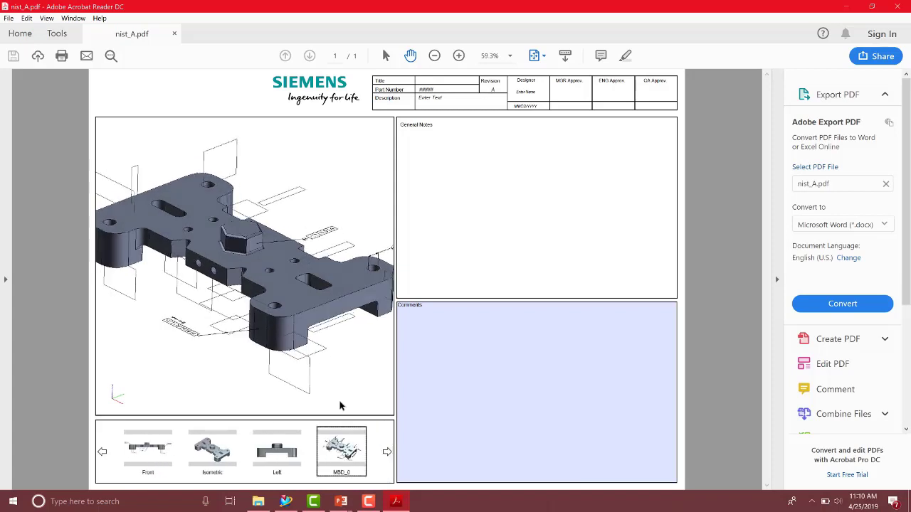